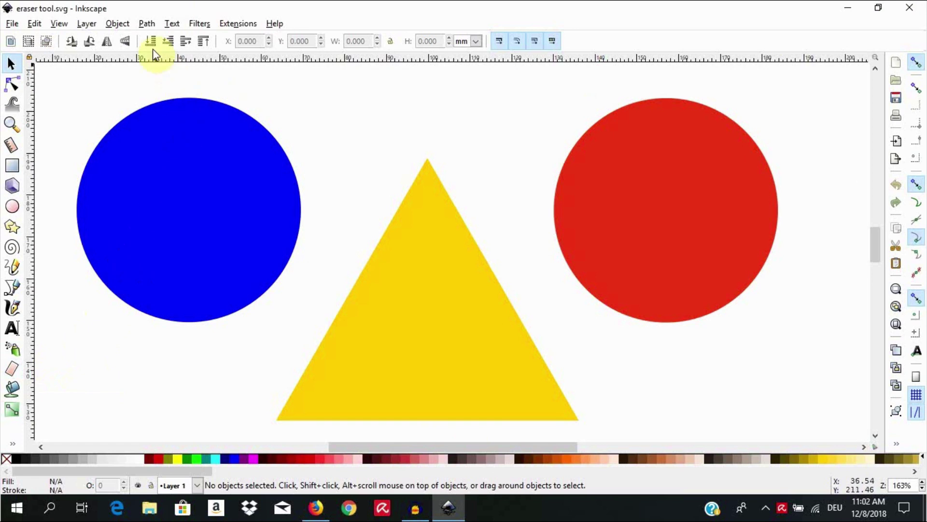
# Activate the Eraser tool, at width 10 and mass 15, leaving the shapes untouched
pyautogui.click(147, 24)
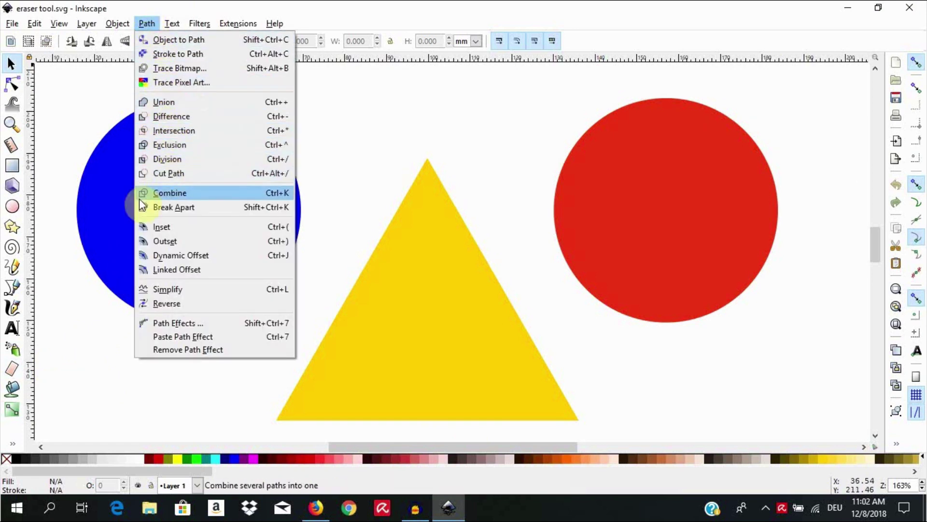
pyautogui.click(88, 289)
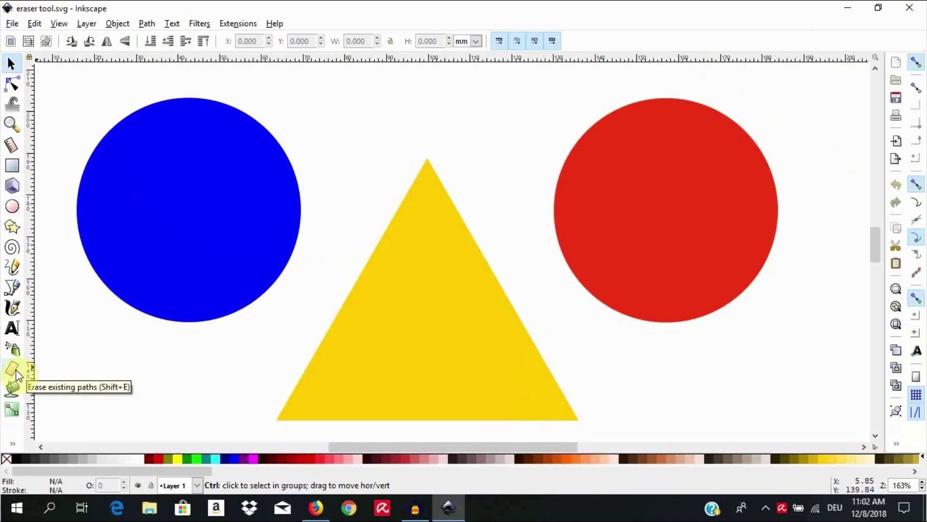
pyautogui.click(19, 370)
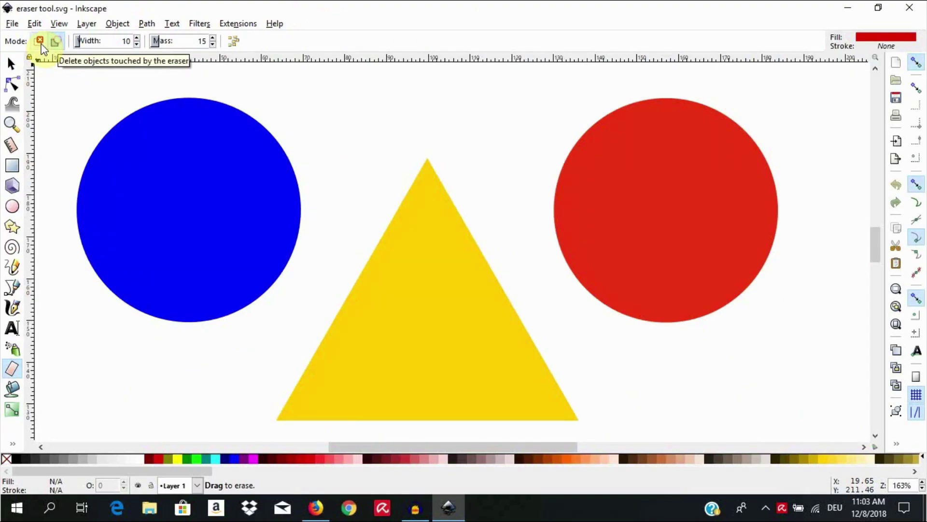
# Set the eraser to delete touched objects and wipe out the blue and red circles
pyautogui.click(41, 43)
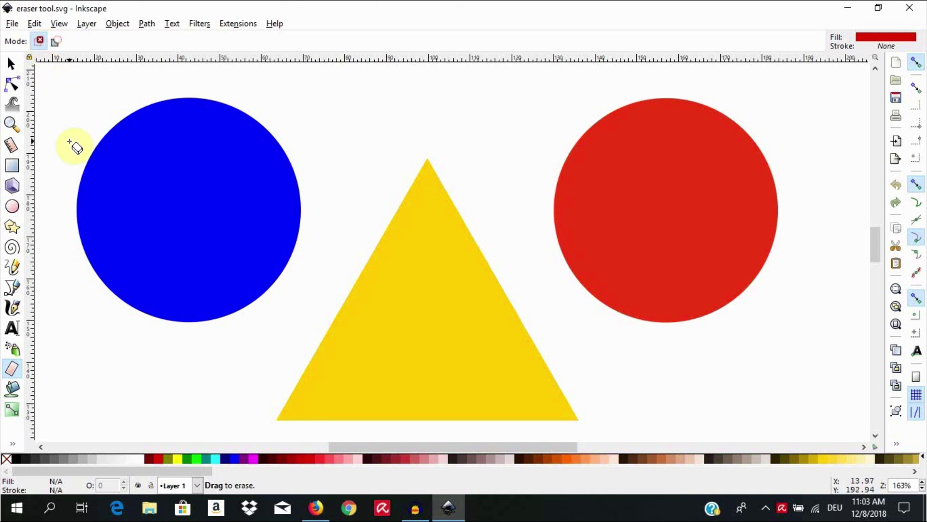
pyautogui.moveTo(70, 141)
pyautogui.mouseDown()
pyautogui.moveTo(455, 110)
pyautogui.moveTo(742, 123)
pyautogui.mouseUp()
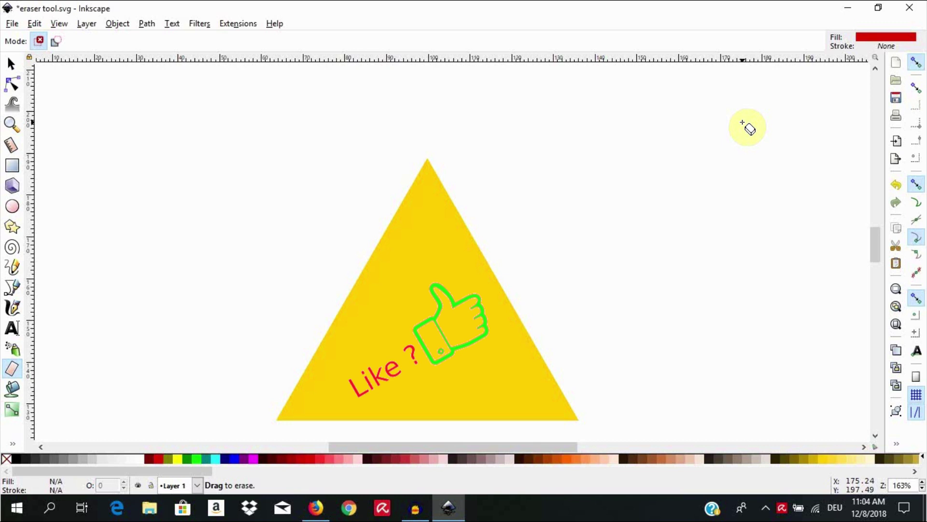
pyautogui.press('Delete')
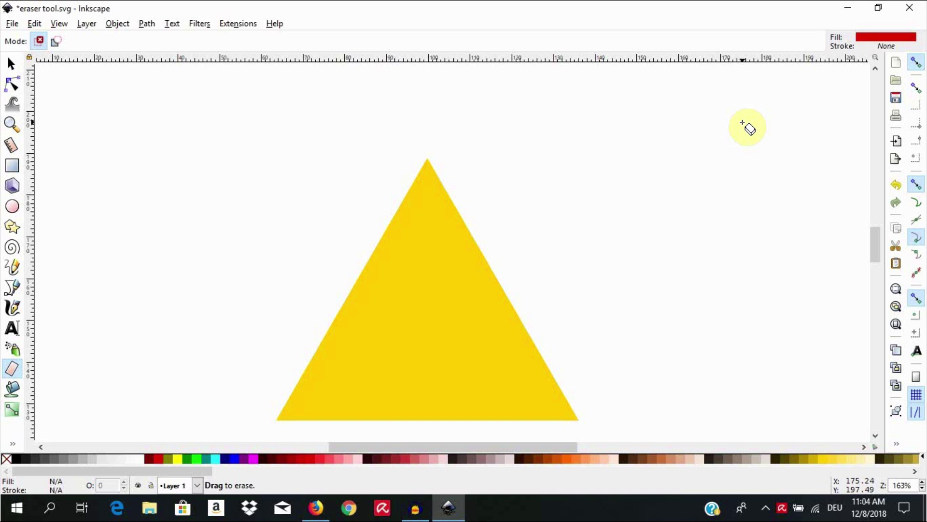
# Undo to restore both circles and switch the eraser to cut-out mode
pyautogui.hotkey('ctrl', 'z')
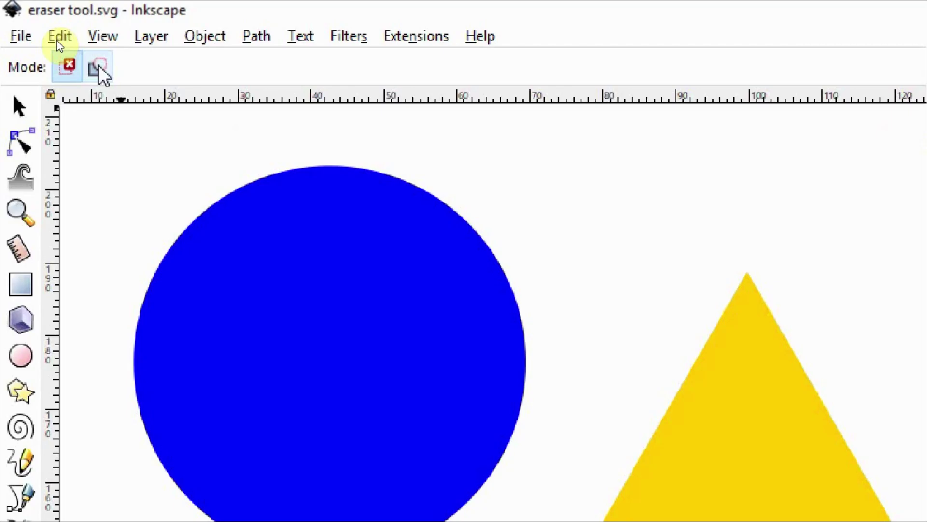
pyautogui.click(99, 67)
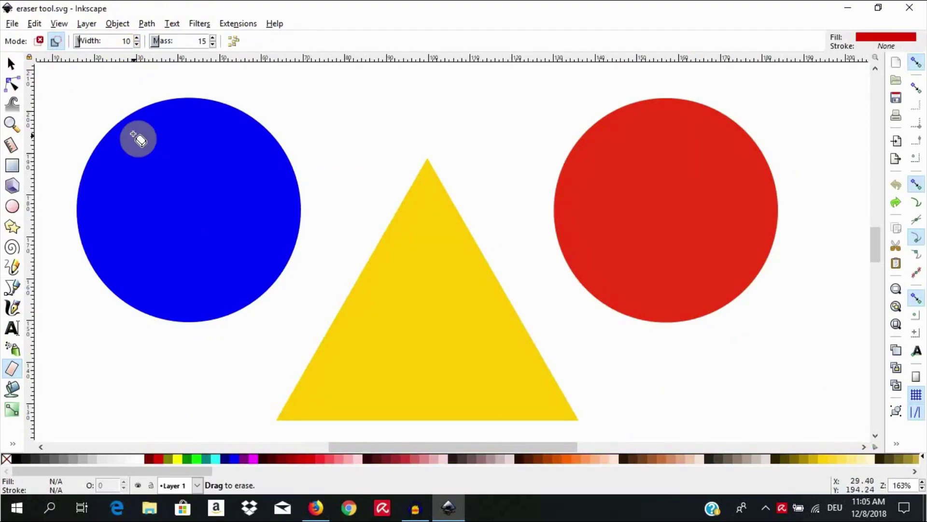
pyautogui.click(11, 63)
pyautogui.click(270, 207)
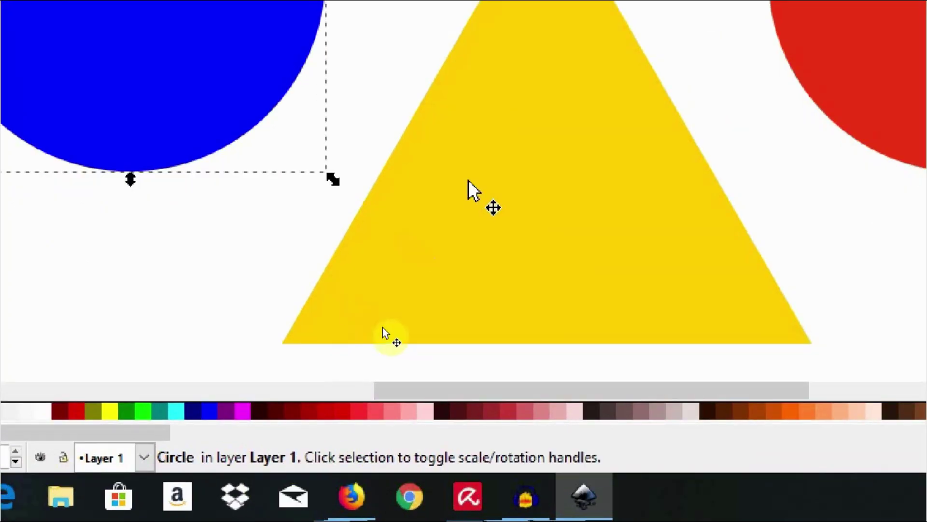
pyautogui.click(383, 326)
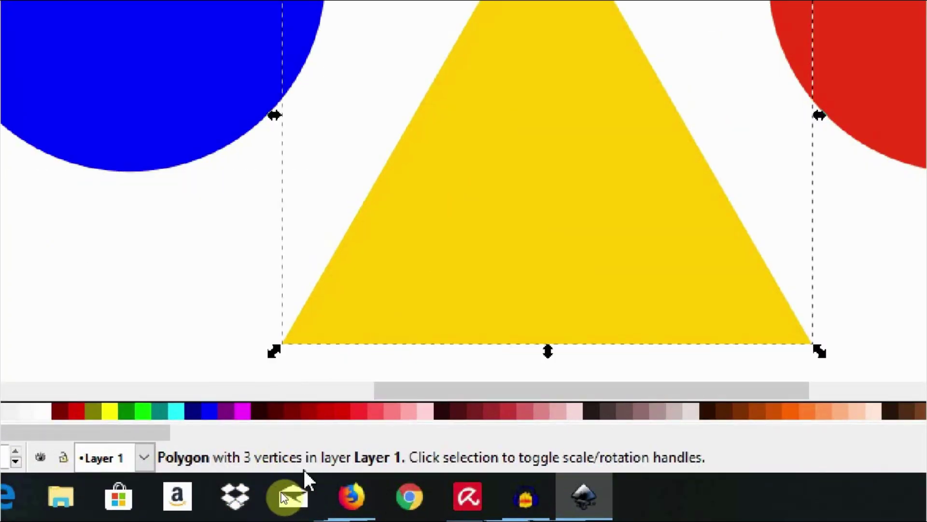
pyautogui.press('ctrl')
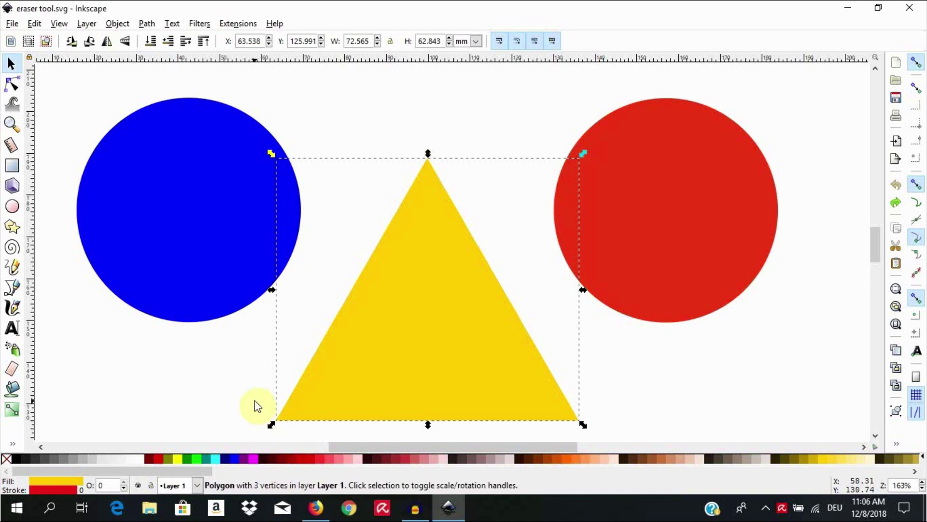
pyautogui.click(202, 259)
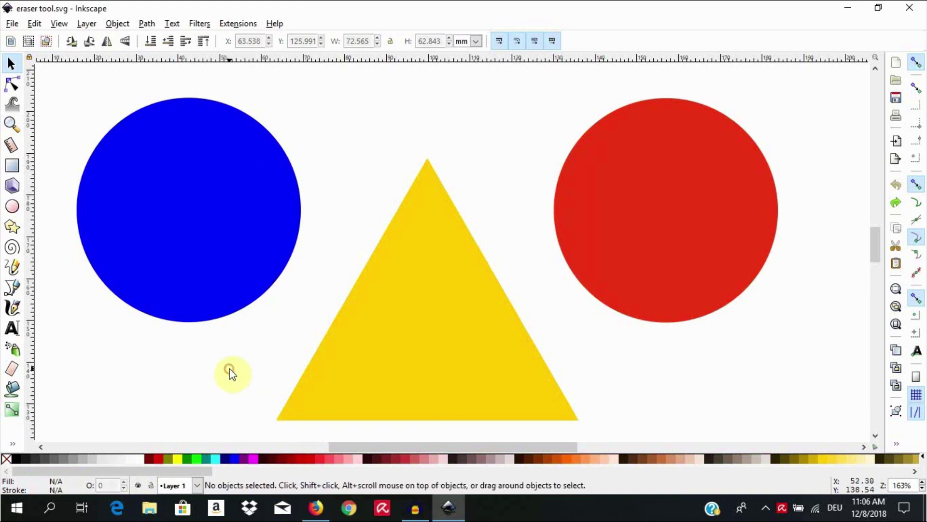
pyautogui.click(12, 370)
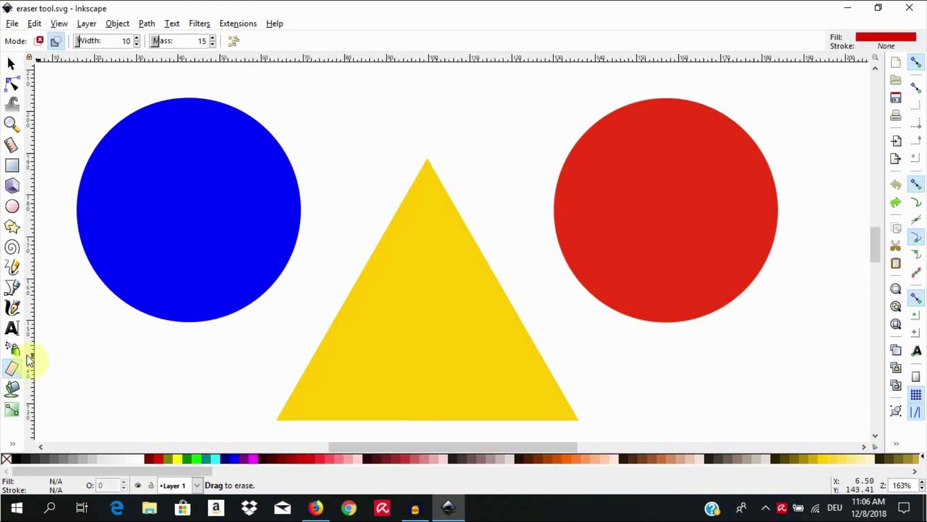
pyautogui.click(10, 87)
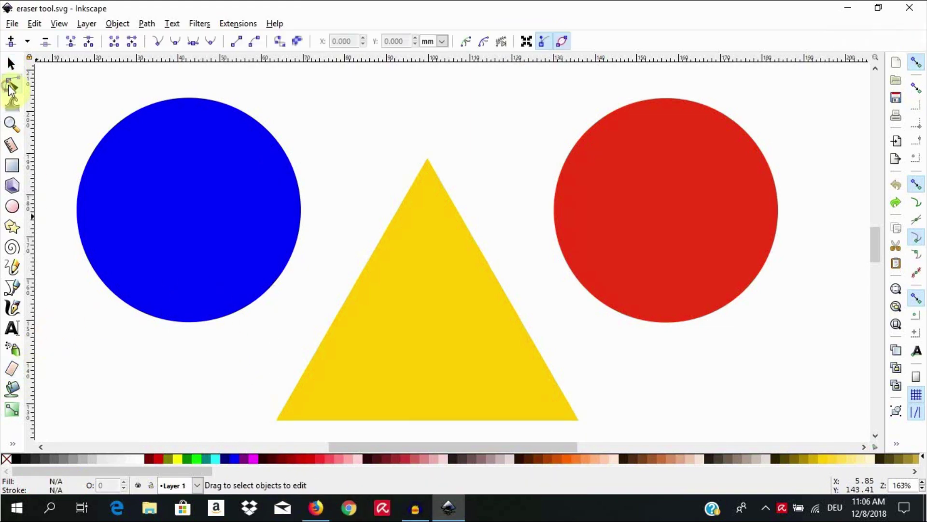
pyautogui.click(223, 224)
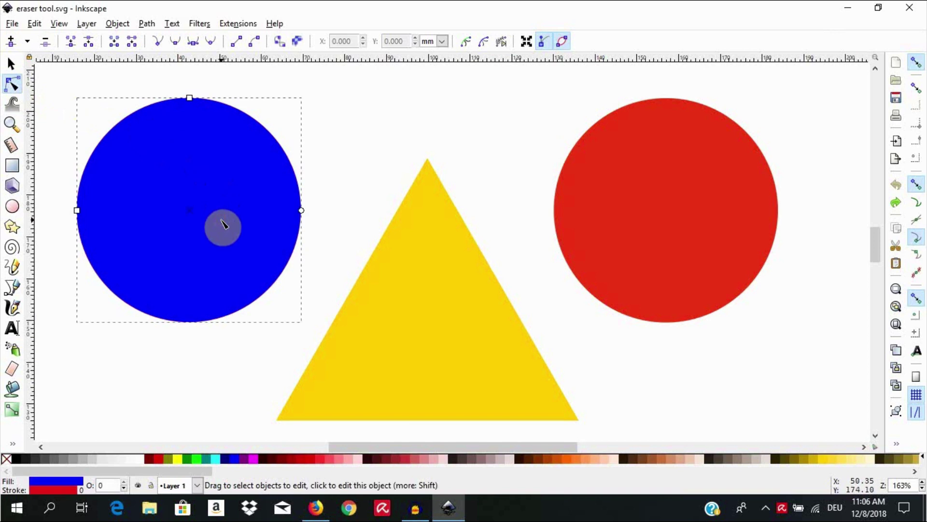
pyautogui.click(404, 337)
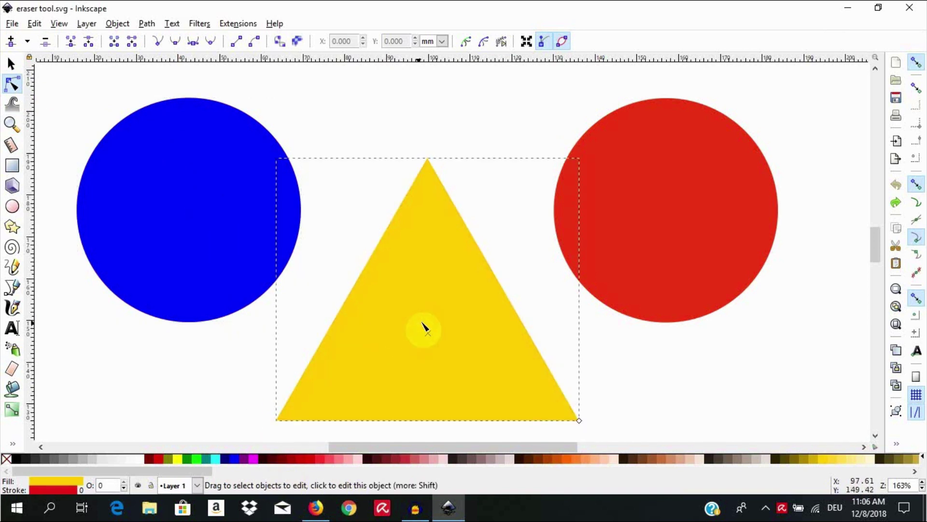
pyautogui.click(666, 213)
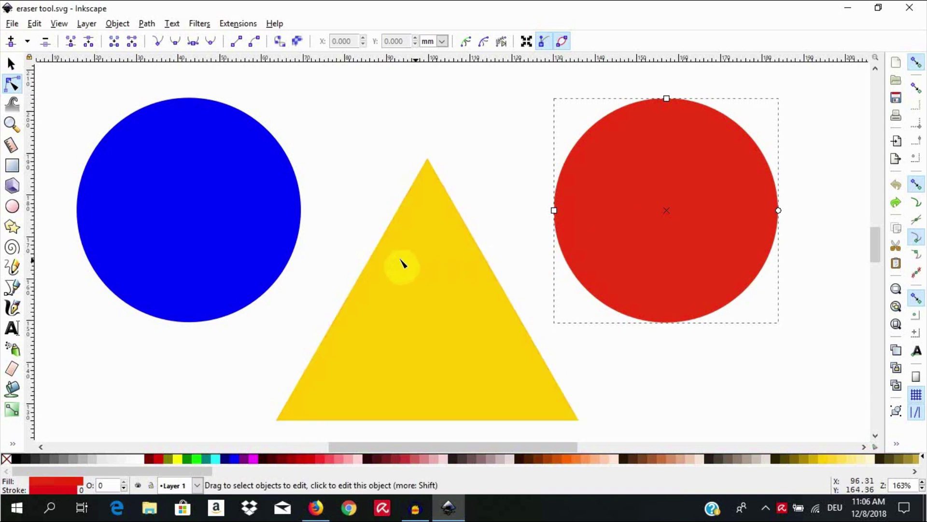
pyautogui.press('s')
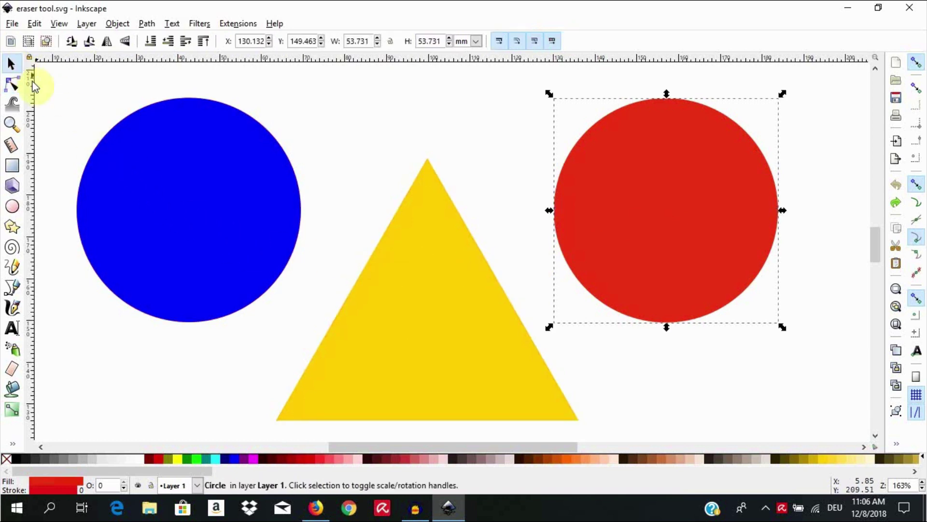
pyautogui.click(115, 350)
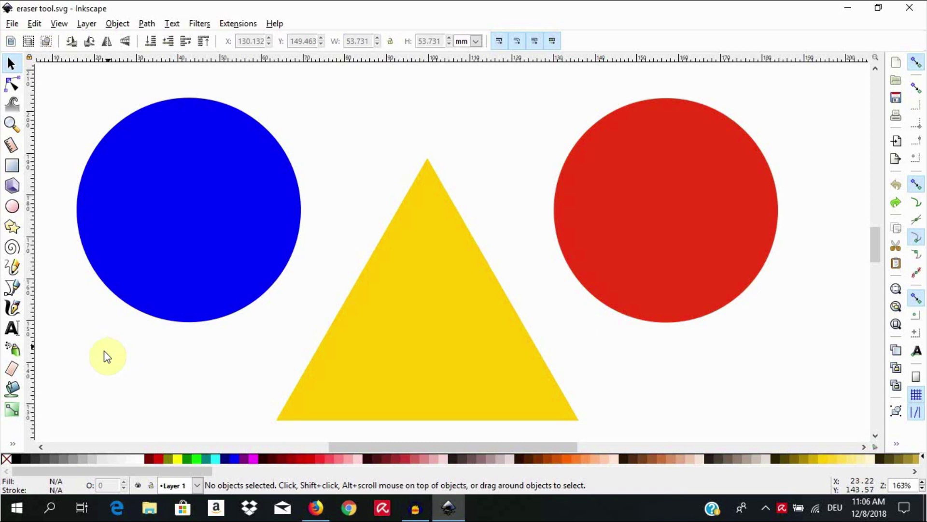
# With eraser mass 0 and width 5, cut a thin line across the blue circle's top
pyautogui.click(12, 368)
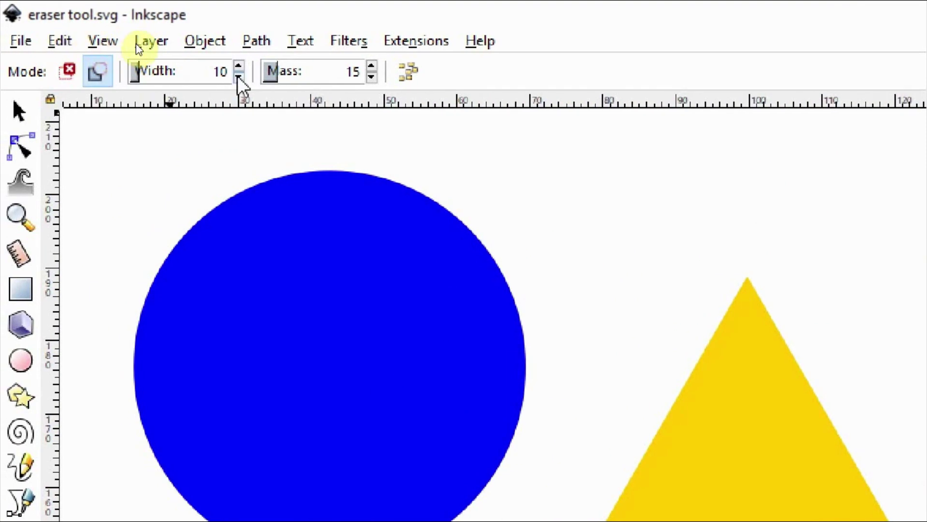
pyautogui.click(371, 77)
pyautogui.click(372, 77)
pyautogui.click(372, 78)
pyautogui.click(372, 76)
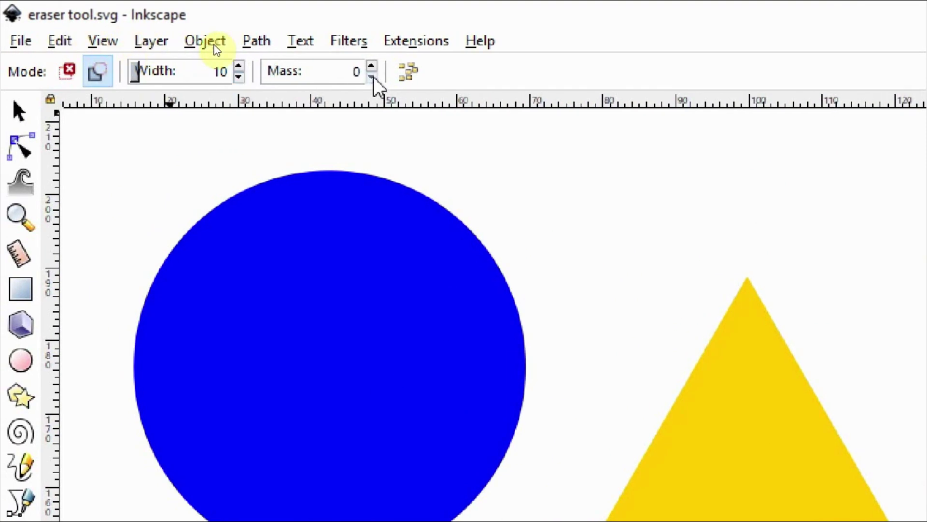
pyautogui.click(239, 77)
pyautogui.click(238, 77)
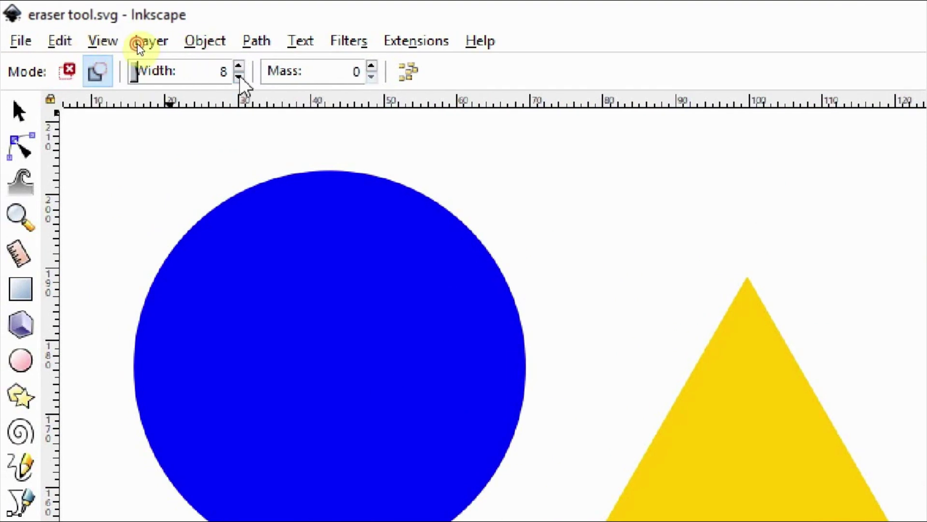
pyautogui.click(239, 77)
pyautogui.click(239, 77)
pyautogui.click(239, 77)
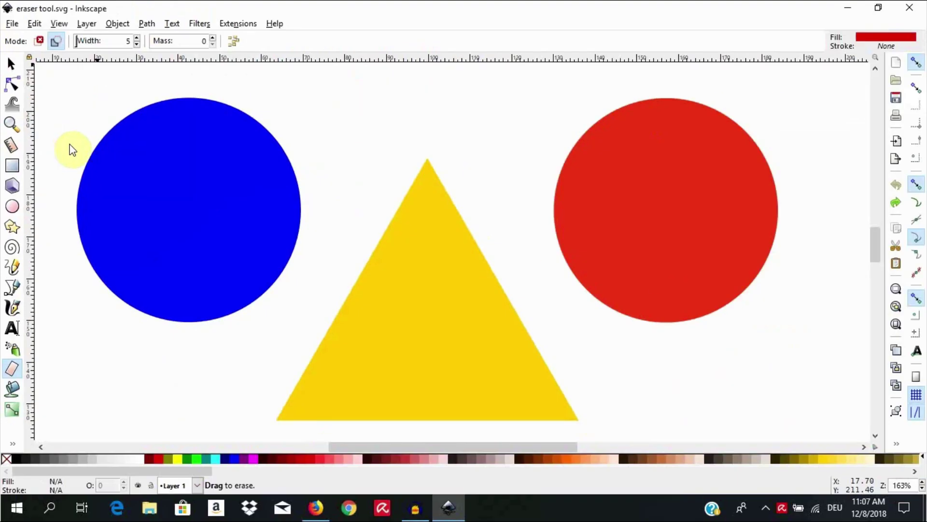
pyautogui.moveTo(121, 243); pyautogui.dragTo(173, 251)
pyautogui.moveTo(100, 148); pyautogui.dragTo(321, 161)
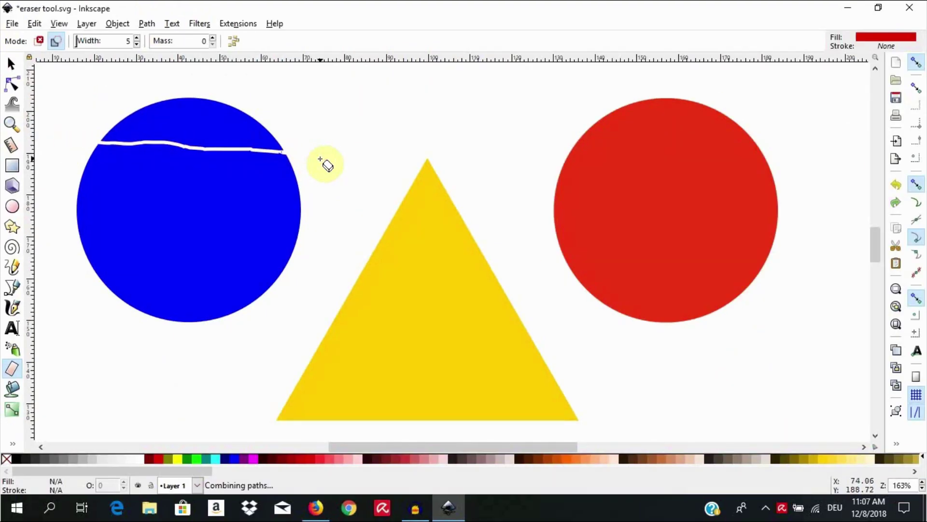
# Widen the eraser to 15 and cut a strip across the blue circle's middle
pyautogui.click(137, 38)
pyautogui.click(138, 38)
pyautogui.click(138, 38)
pyautogui.moveTo(63, 181); pyautogui.dragTo(304, 206)
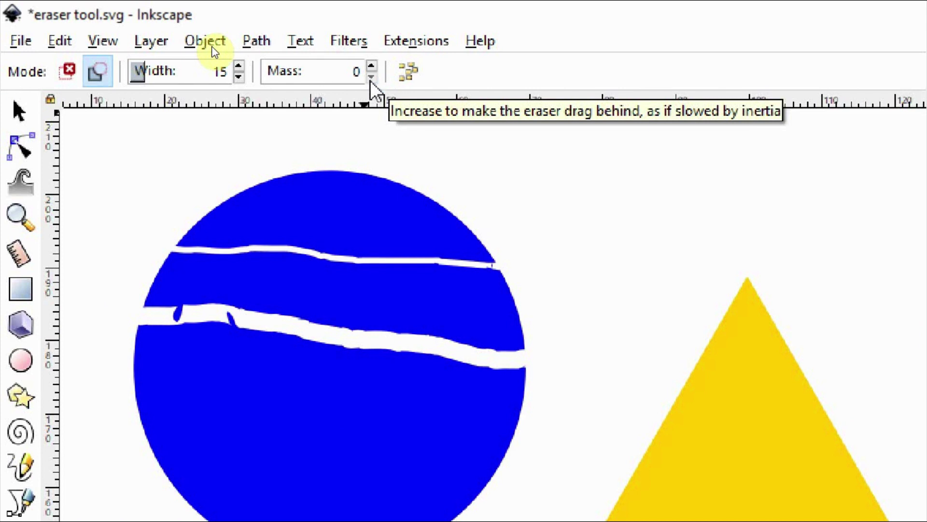
# Set eraser mass to 0 and erase a band across the red circle's top
pyautogui.click(346, 73)
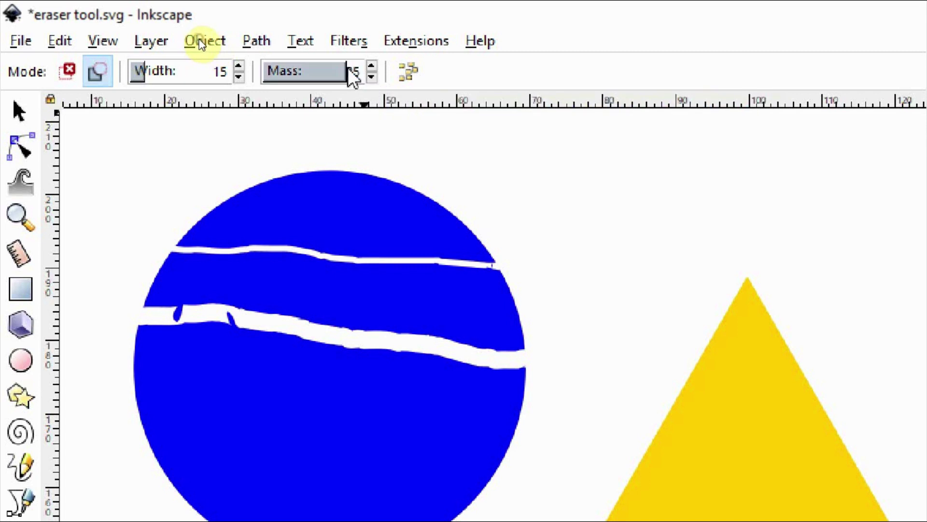
pyautogui.click(266, 73)
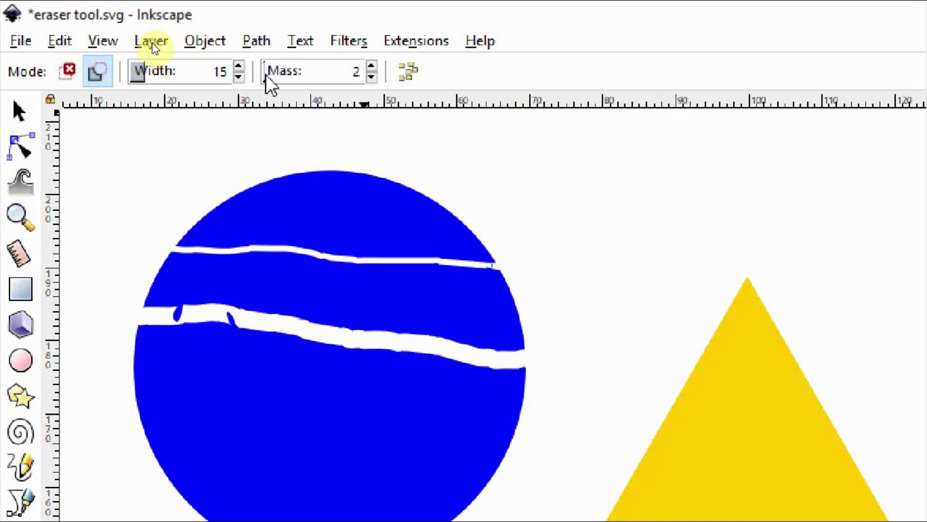
pyautogui.click(371, 76)
pyautogui.click(371, 76)
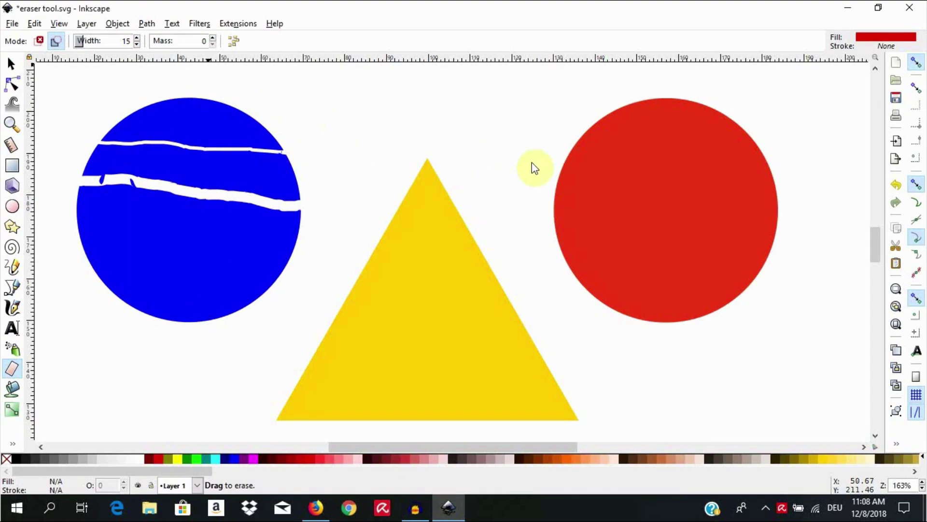
pyautogui.moveTo(530, 162); pyautogui.dragTo(800, 161)
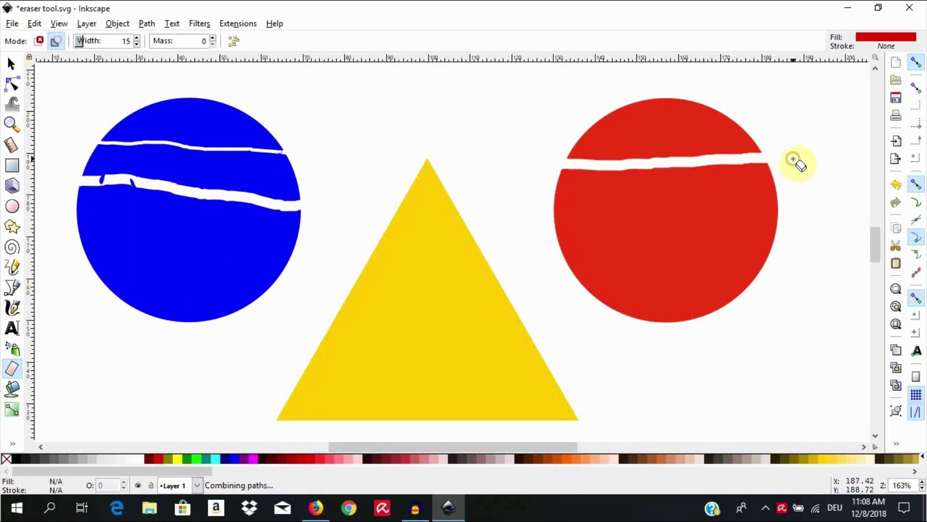
# Raise mass to 15, then 100, erasing bands across the red circle's middle and bottom and the blue circle's bottom
pyautogui.click(212, 38)
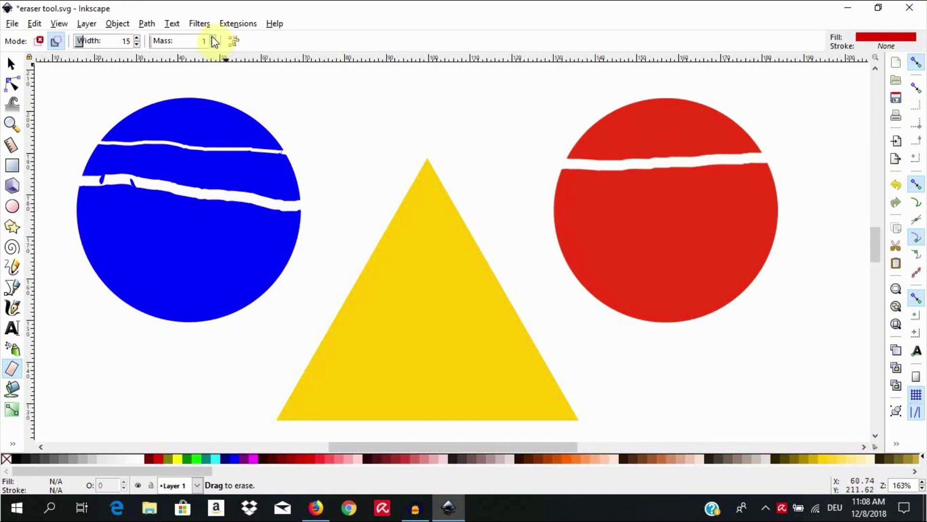
pyautogui.click(213, 38)
pyautogui.click(213, 38)
pyautogui.moveTo(515, 213)
pyautogui.mouseDown()
pyautogui.moveTo(581, 212)
pyautogui.moveTo(829, 249)
pyautogui.mouseUp()
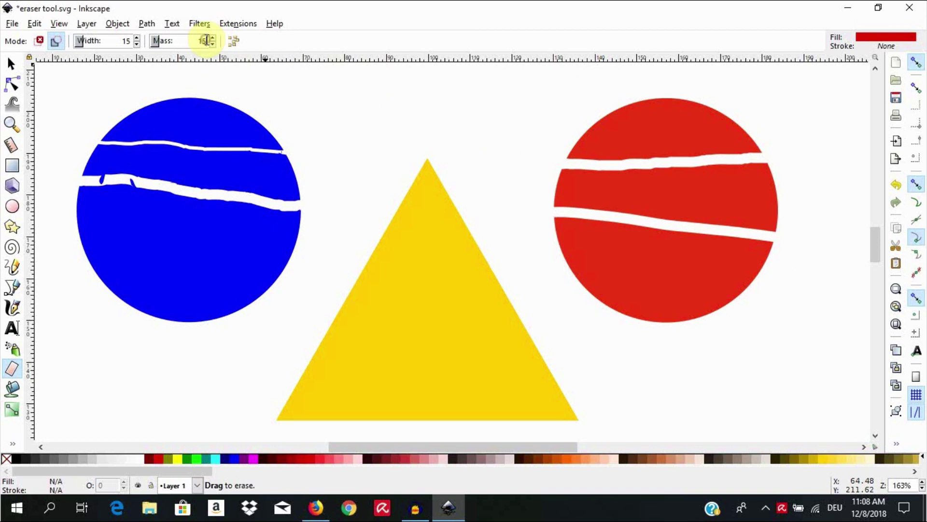
pyautogui.moveTo(160, 39); pyautogui.dragTo(207, 38)
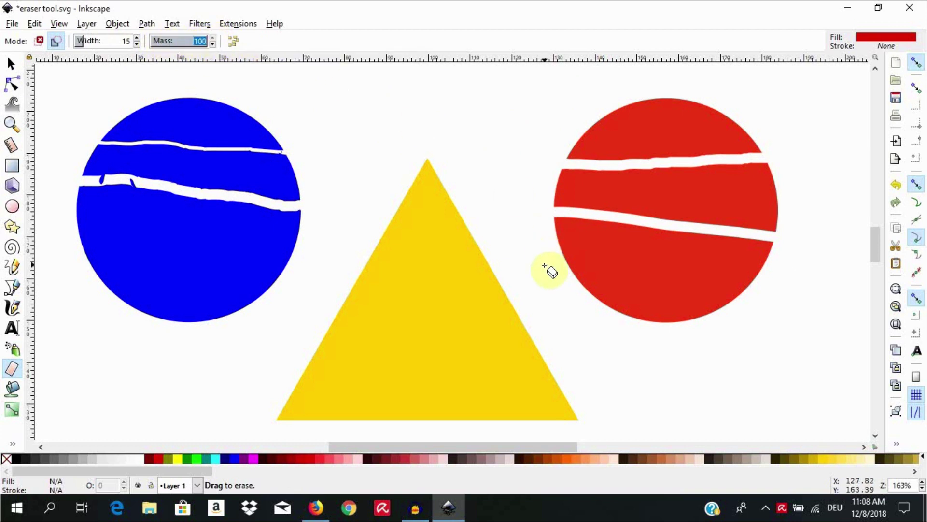
pyautogui.moveTo(540, 264)
pyautogui.mouseDown()
pyautogui.moveTo(749, 291)
pyautogui.moveTo(890, 296)
pyautogui.mouseUp()
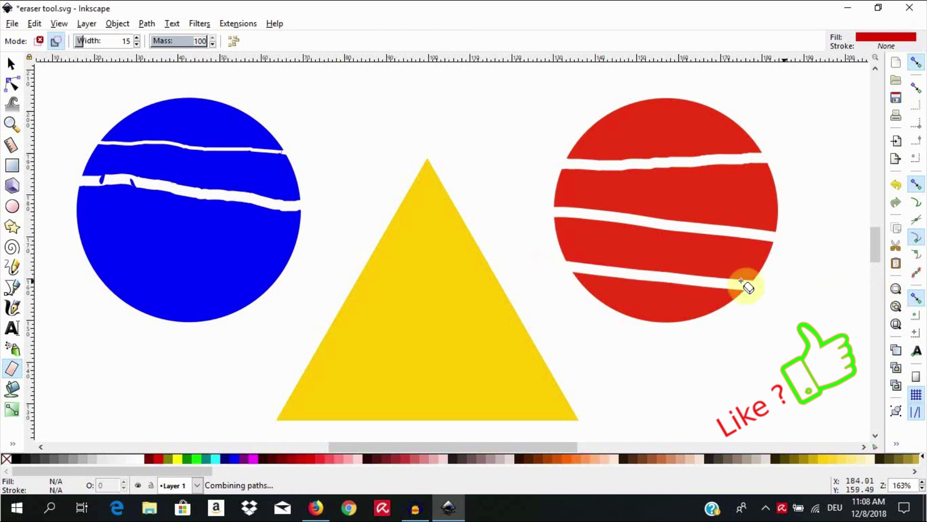
pyautogui.moveTo(61, 271)
pyautogui.mouseDown()
pyautogui.moveTo(361, 298)
pyautogui.moveTo(432, 292)
pyautogui.mouseUp()
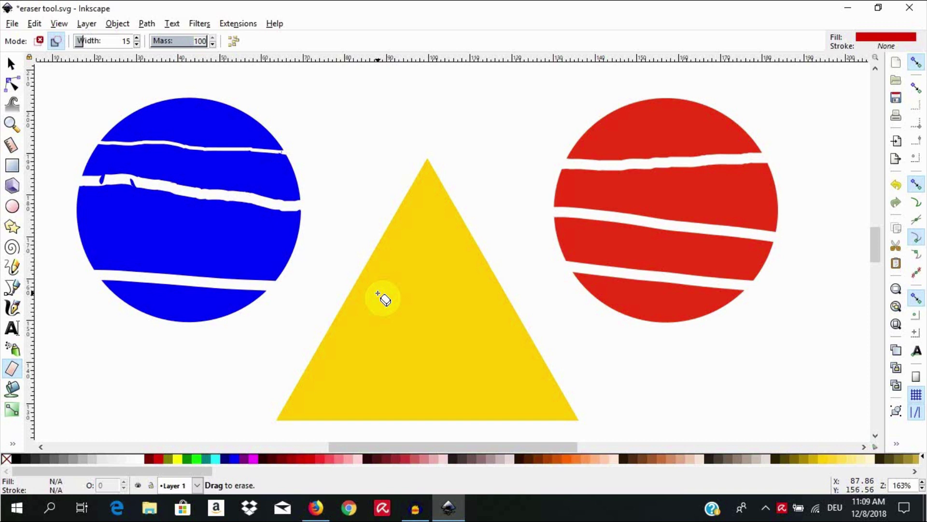
# Select the blue circle and inspect its 304 path nodes in the Node tool
pyautogui.click(11, 63)
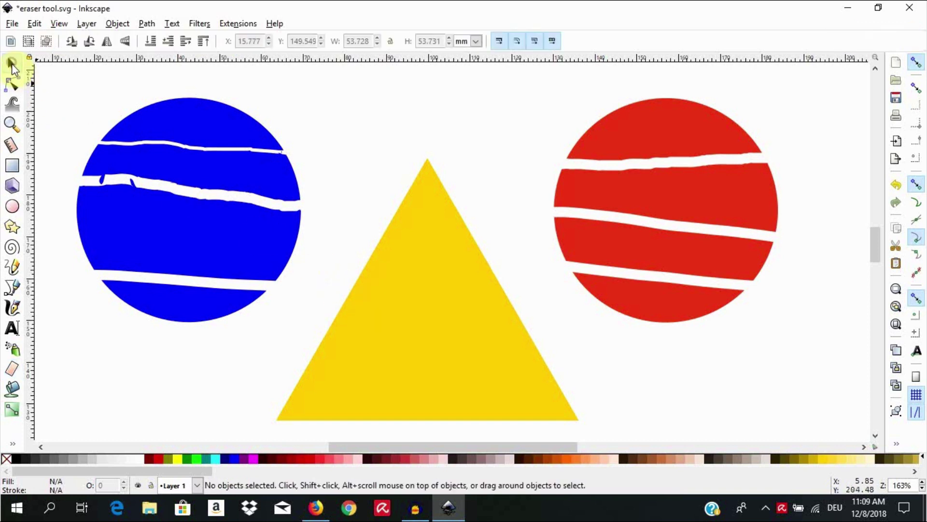
pyautogui.click(174, 231)
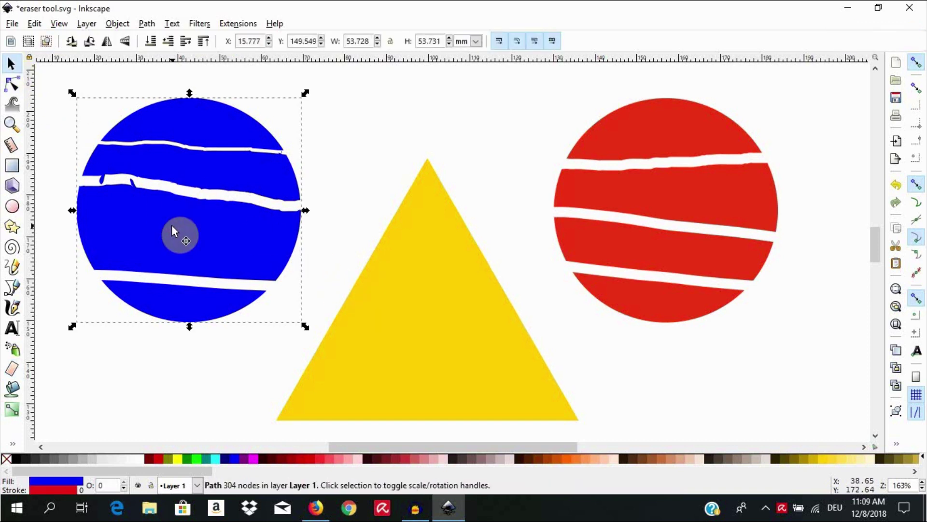
pyautogui.doubleClick(174, 231)
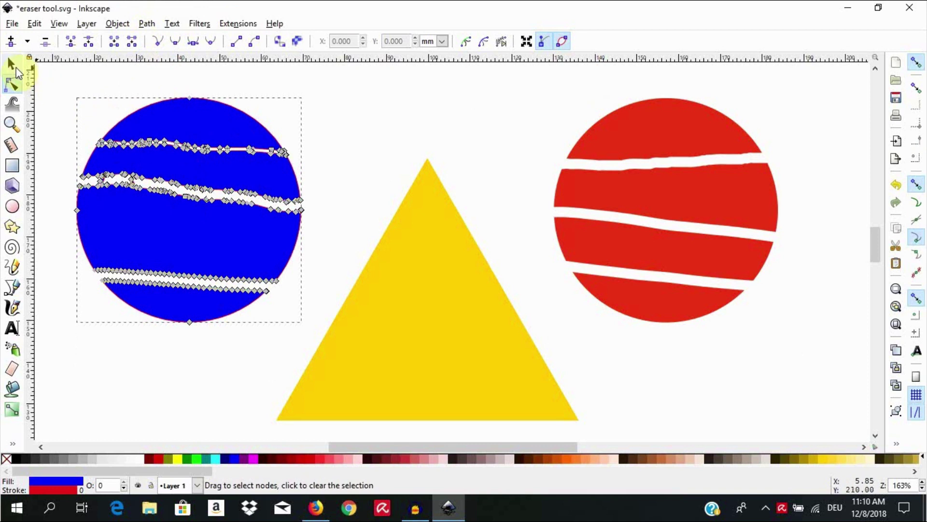
pyautogui.click(11, 64)
# Apply Path > Simplify to the blue circle and check its reduced nodes
pyautogui.click(146, 24)
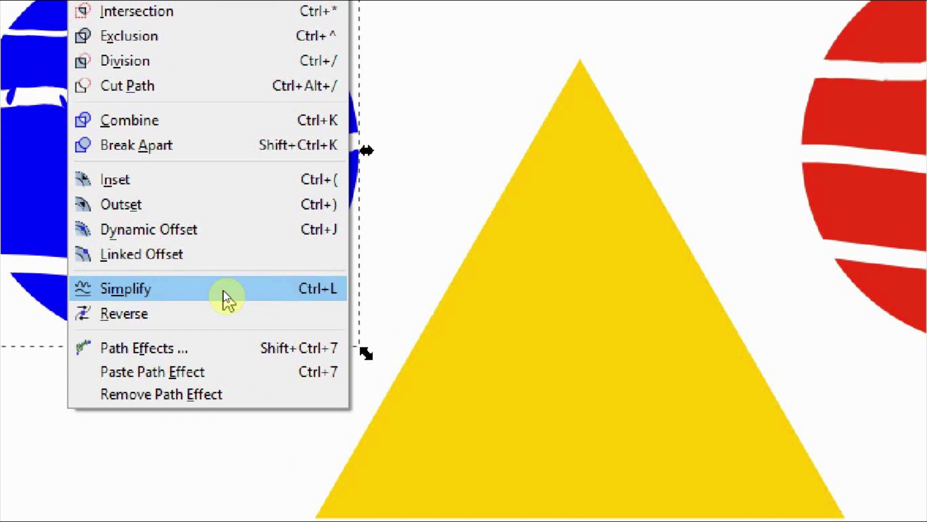
pyautogui.click(223, 290)
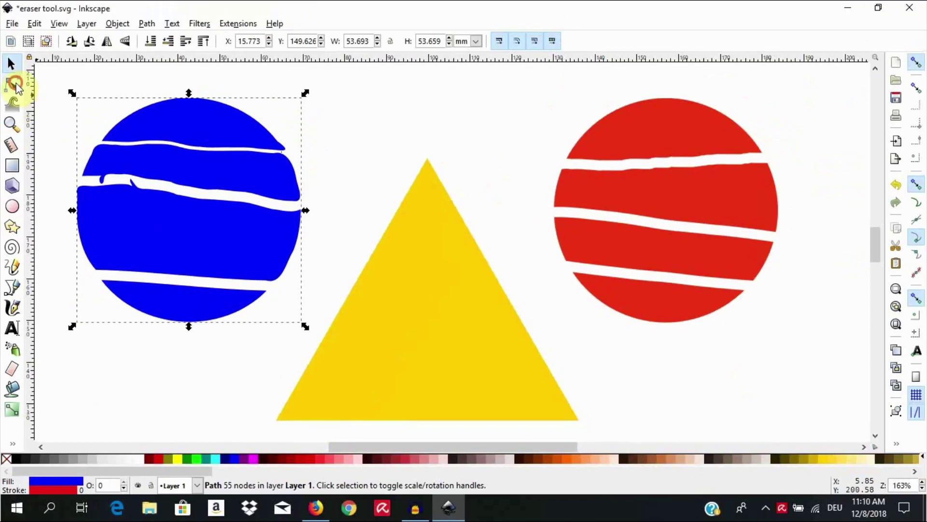
pyautogui.click(14, 84)
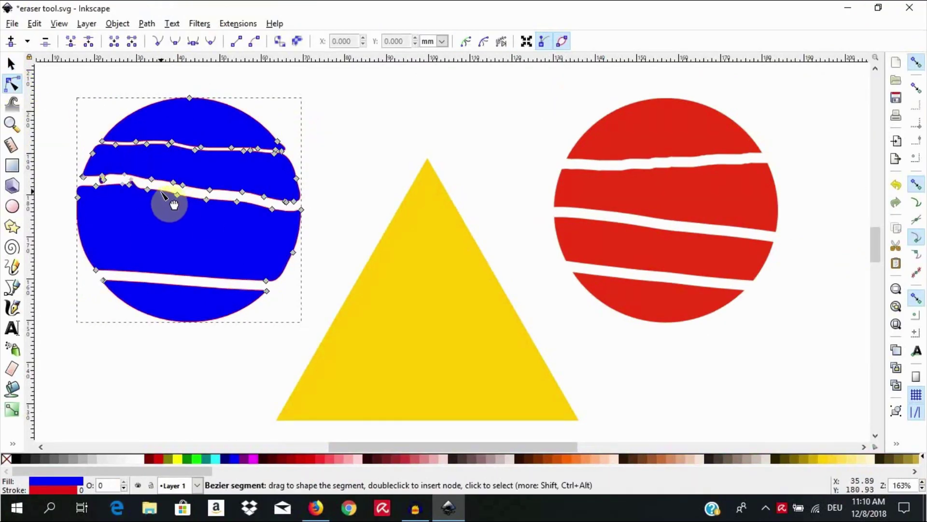
pyautogui.click(67, 95)
pyautogui.click(11, 63)
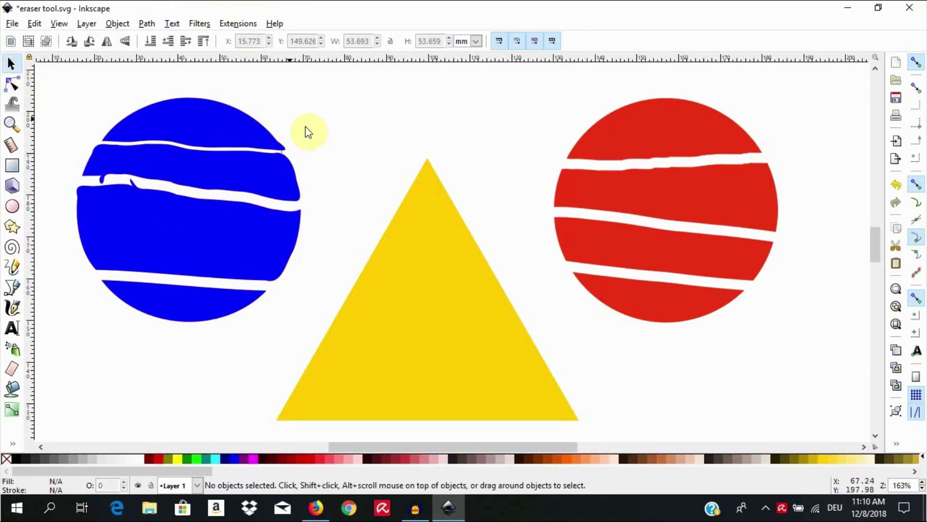
# Move the blue circle left of the yellow triangle and shift the red circle right
pyautogui.click(225, 235)
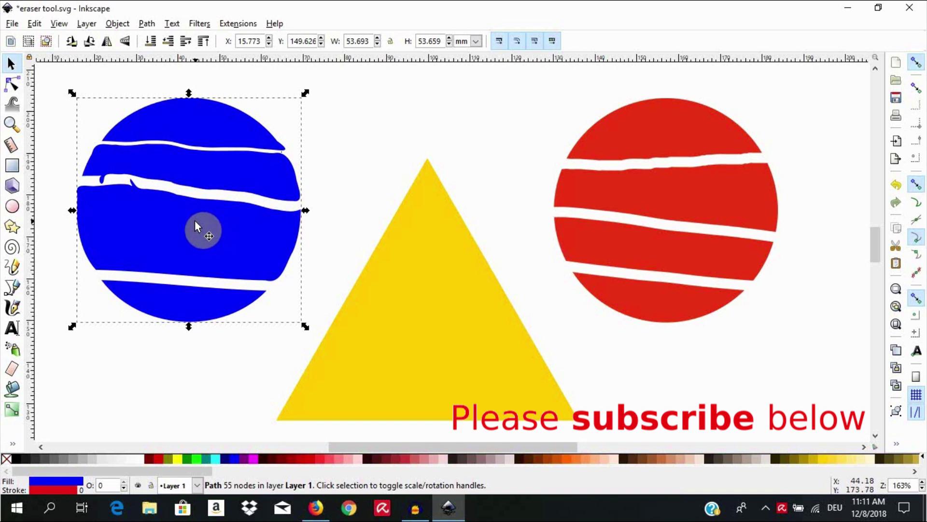
pyautogui.moveTo(195, 219)
pyautogui.mouseDown()
pyautogui.moveTo(233, 293)
pyautogui.moveTo(298, 329)
pyautogui.moveTo(409, 313)
pyautogui.moveTo(398, 278)
pyautogui.moveTo(347, 315)
pyautogui.moveTo(427, 335)
pyautogui.moveTo(317, 292)
pyautogui.moveTo(181, 214)
pyautogui.mouseUp()
pyautogui.moveTo(630, 207); pyautogui.dragTo(657, 186)
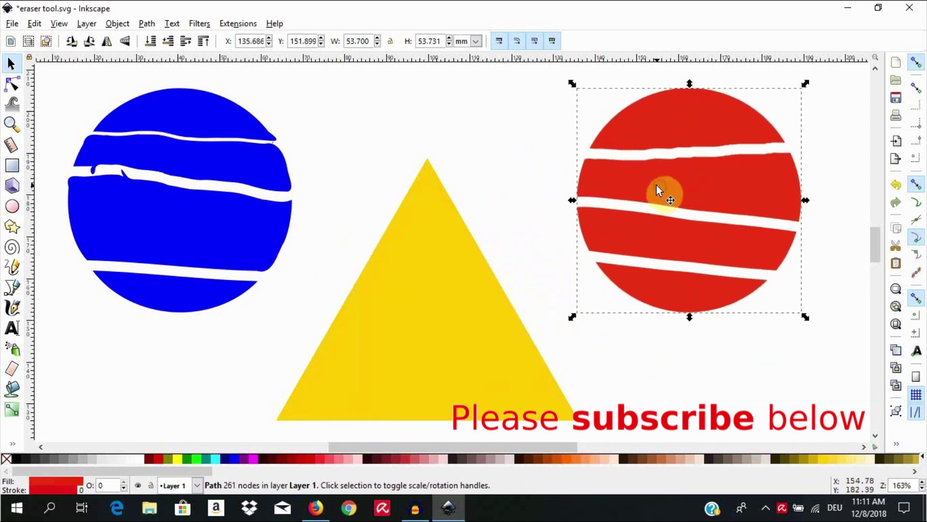
pyautogui.click(245, 218)
# Break the blue circle apart into 10 pieces and drag its top strip upward
pyautogui.click(147, 24)
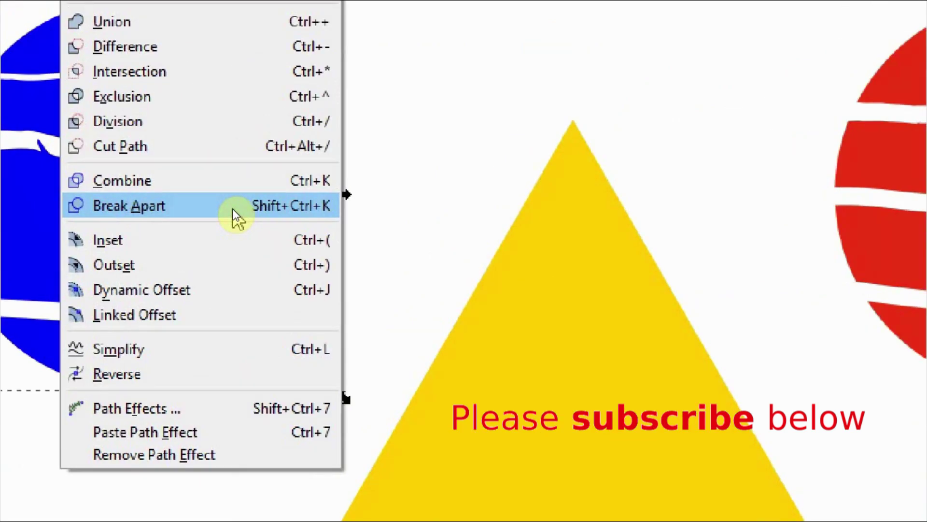
pyautogui.click(233, 209)
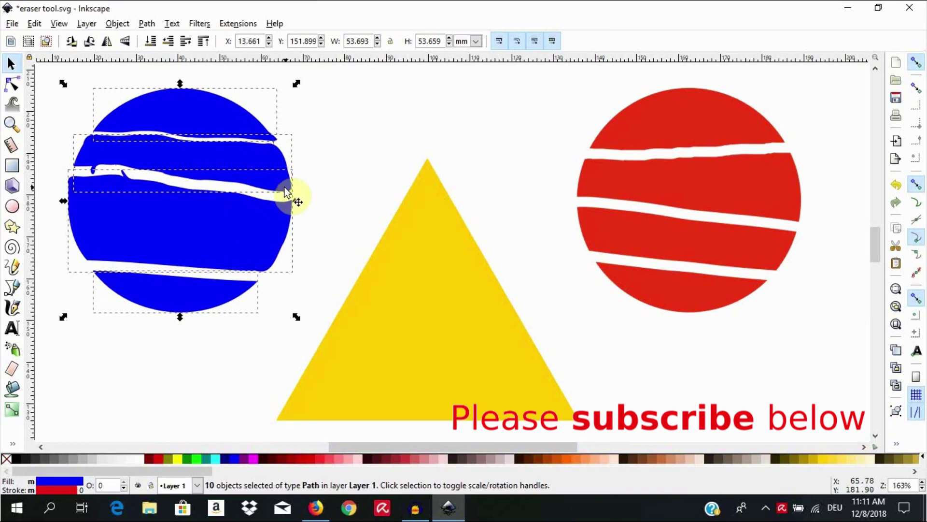
pyautogui.click(334, 174)
pyautogui.moveTo(222, 118); pyautogui.dragTo(405, 102)
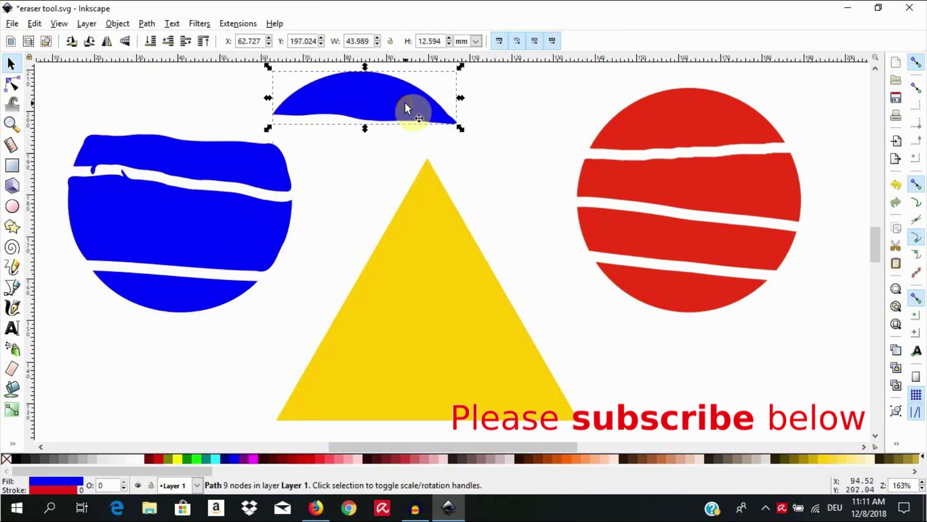
pyautogui.click(652, 140)
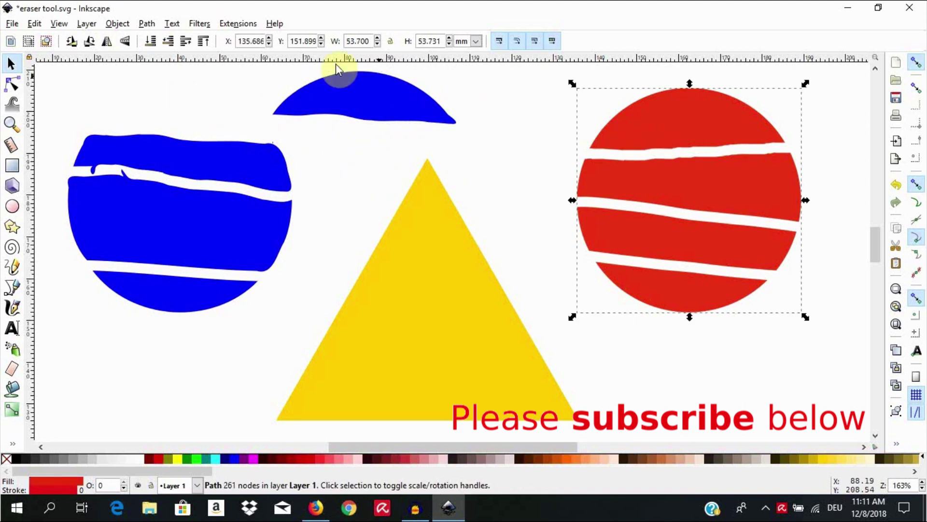
pyautogui.click(147, 23)
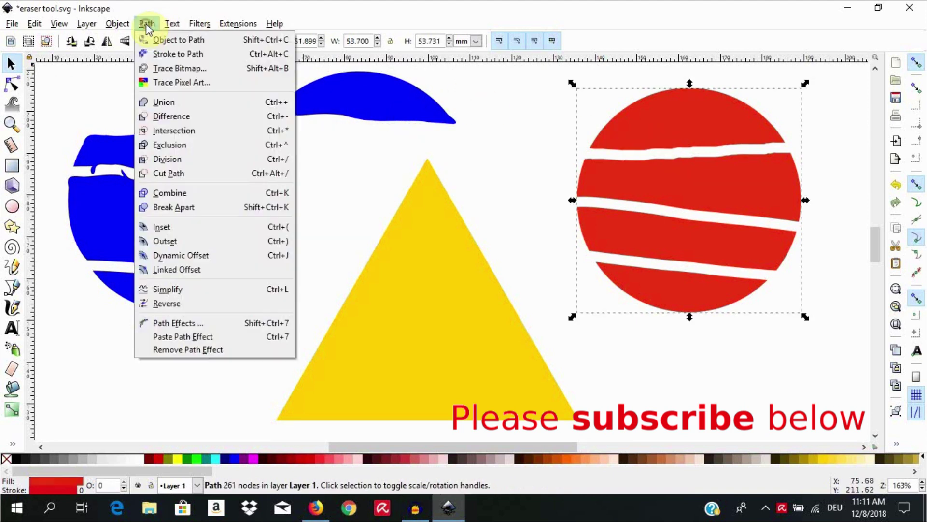
# Break apart the red circle, then drag its top slice onto the yellow triangle's tip
pyautogui.click(216, 207)
pyautogui.click(485, 149)
pyautogui.moveTo(648, 131); pyautogui.dragTo(428, 204)
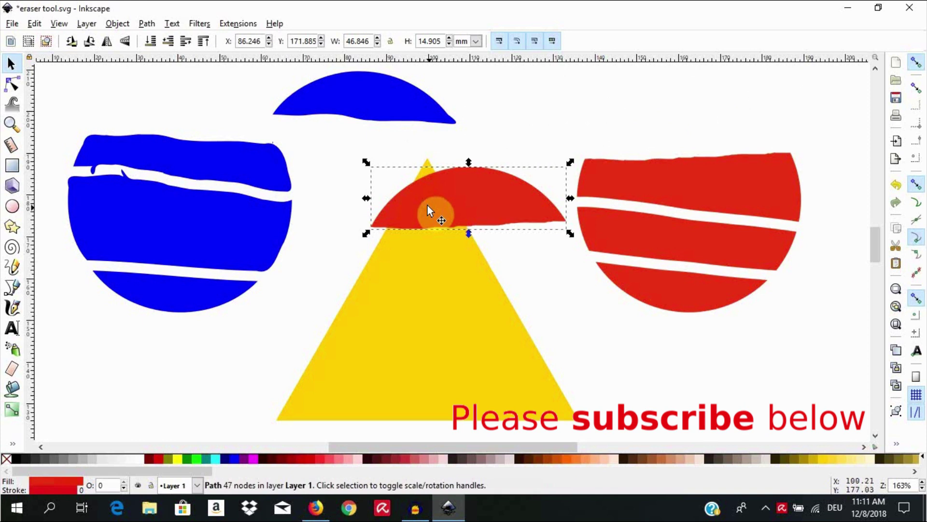
pyautogui.click(542, 274)
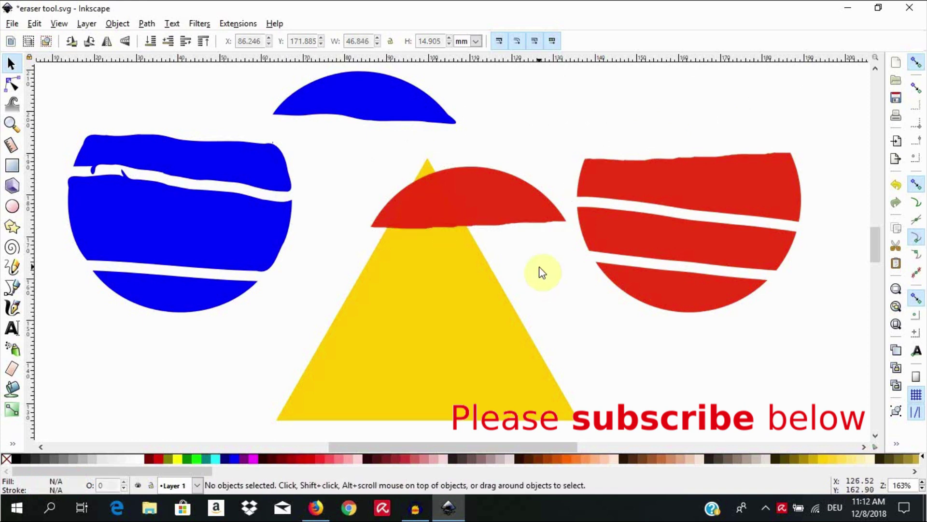